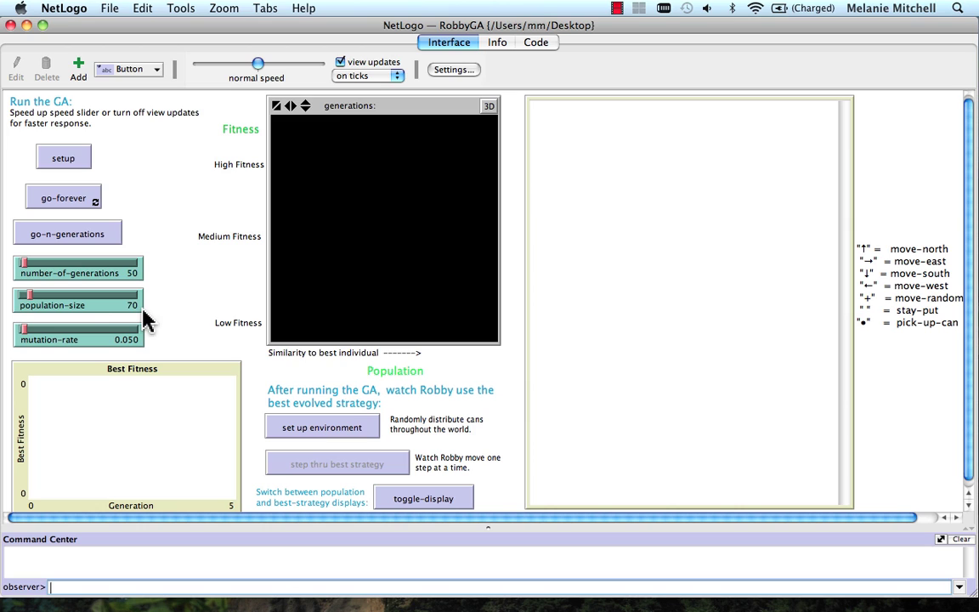
- Drag the population-size slider from 70 down to 60 and set the speed slider to faster
left_click(37, 299)
left_click(33, 298)
left_click_drag(28, 296, 27, 306)
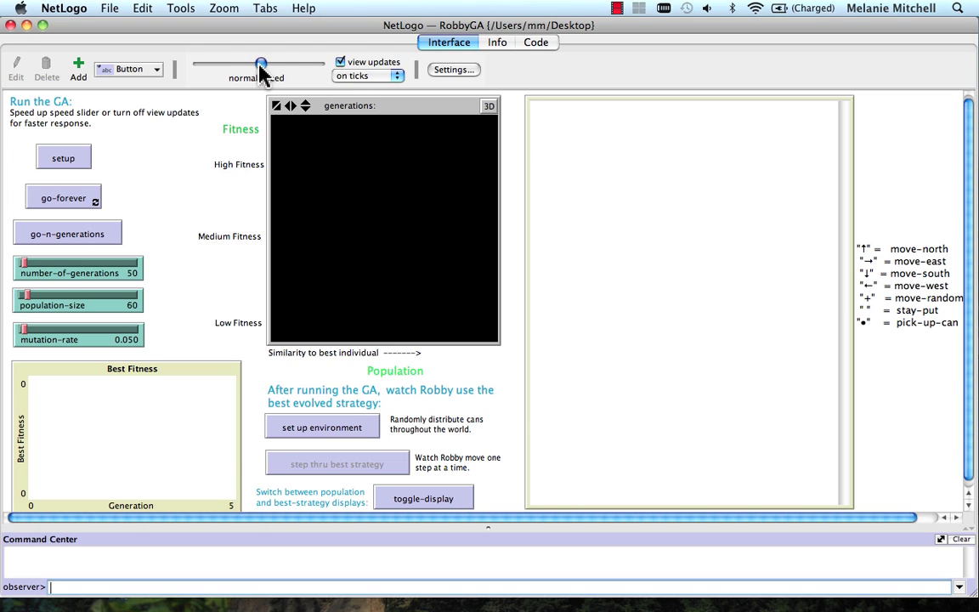
left_click_drag(258, 64, 311, 68)
- Run setup to create a random population, giving generation 0 a best fitness of -74
left_click(64, 159)
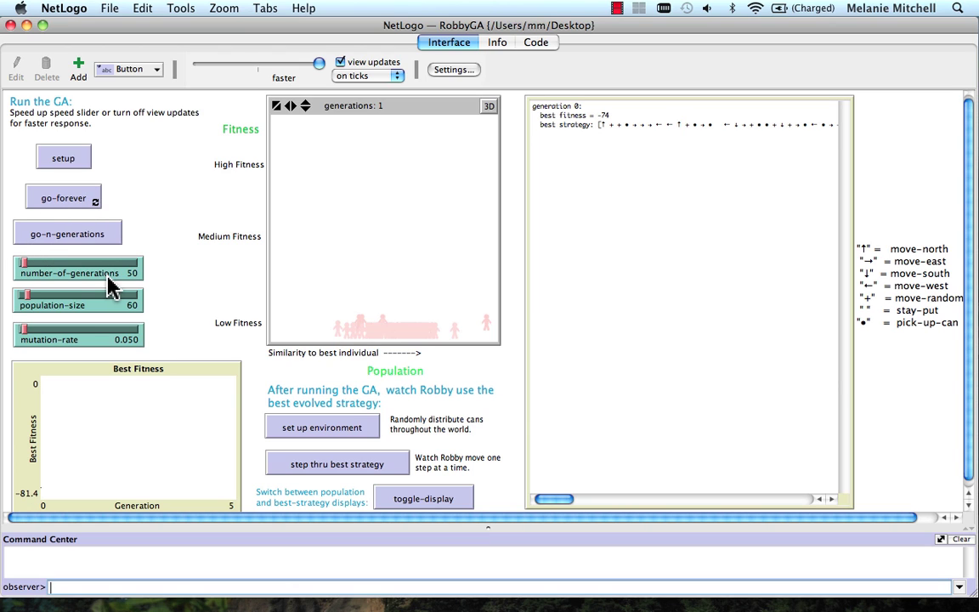
- Run go-n-generations for 50 generations, with best fitness leveling off around 7.5–8
left_click(78, 241)
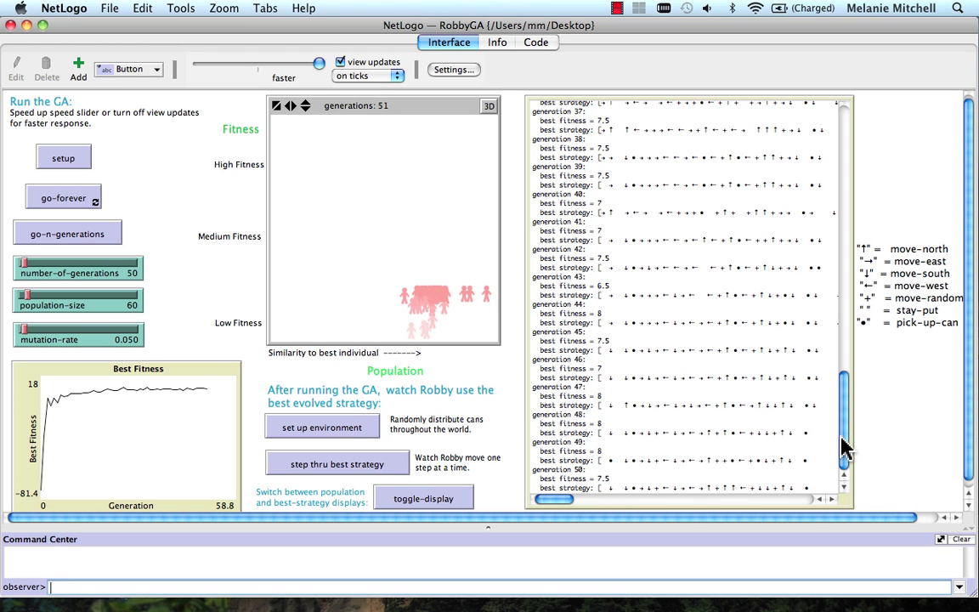
left_click_drag(842, 448, 854, 106)
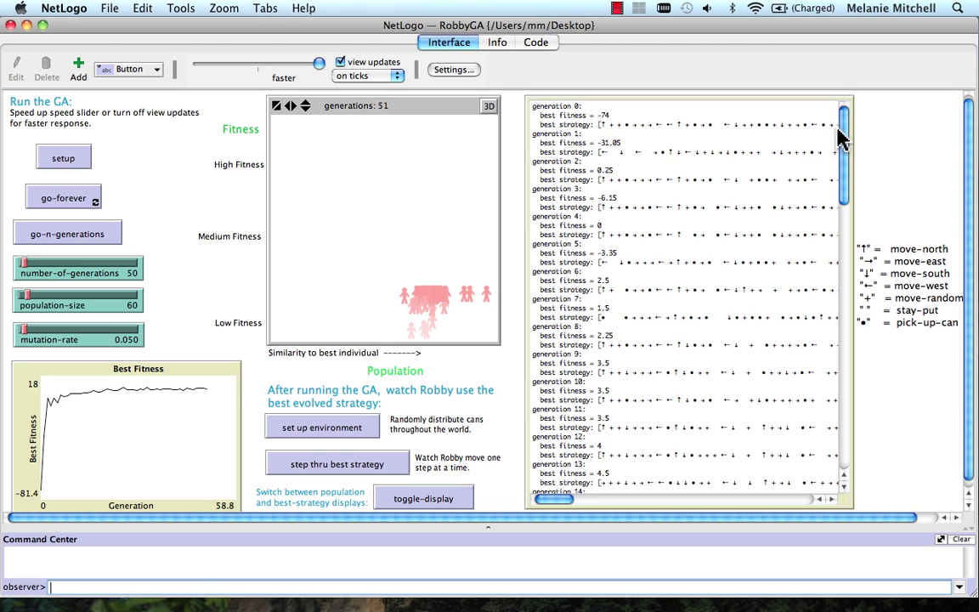
scroll(838, 136, "down", 5)
scroll(839, 136, "right", 3)
left_click_drag(850, 218, 847, 520)
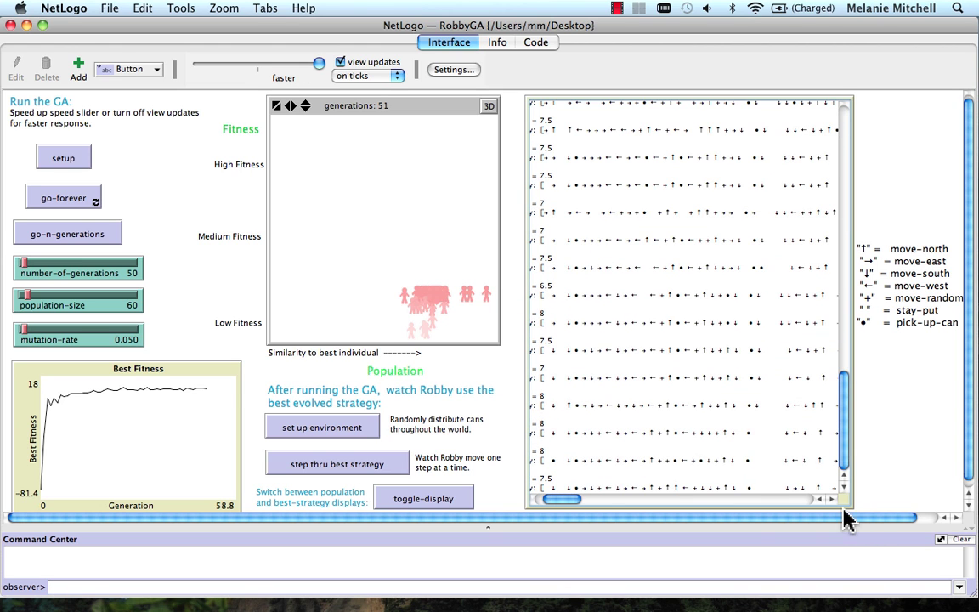
left_click_drag(575, 498, 498, 564)
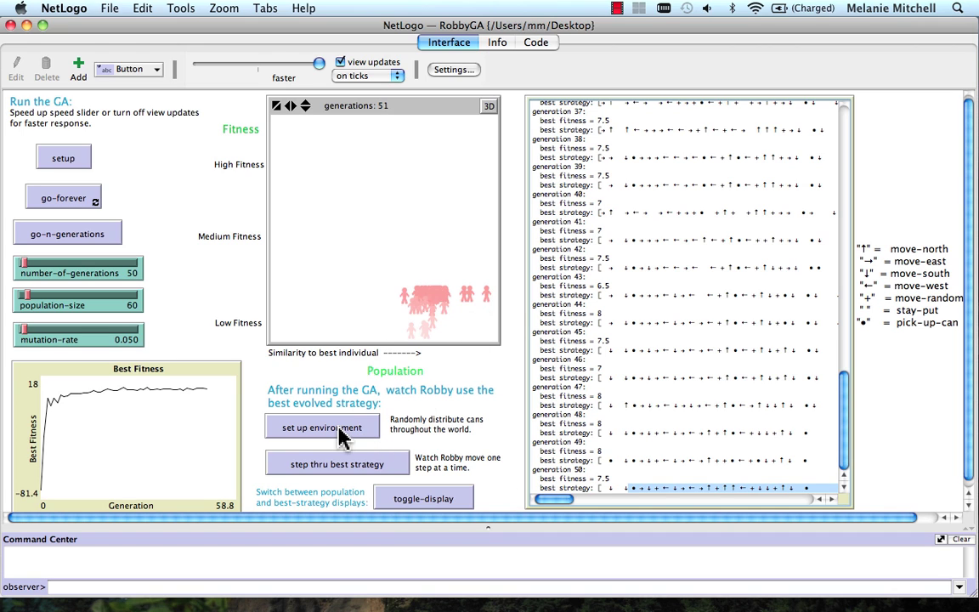
- Set up a random can environment and step the best strategy three moves, each staying put with score 0
left_click(316, 430)
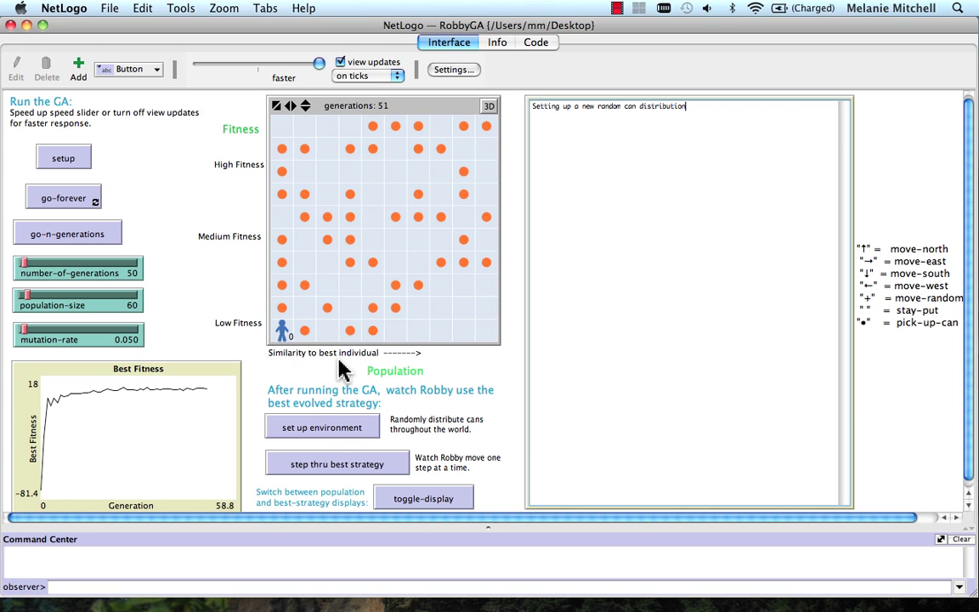
left_click(327, 465)
left_click(328, 466)
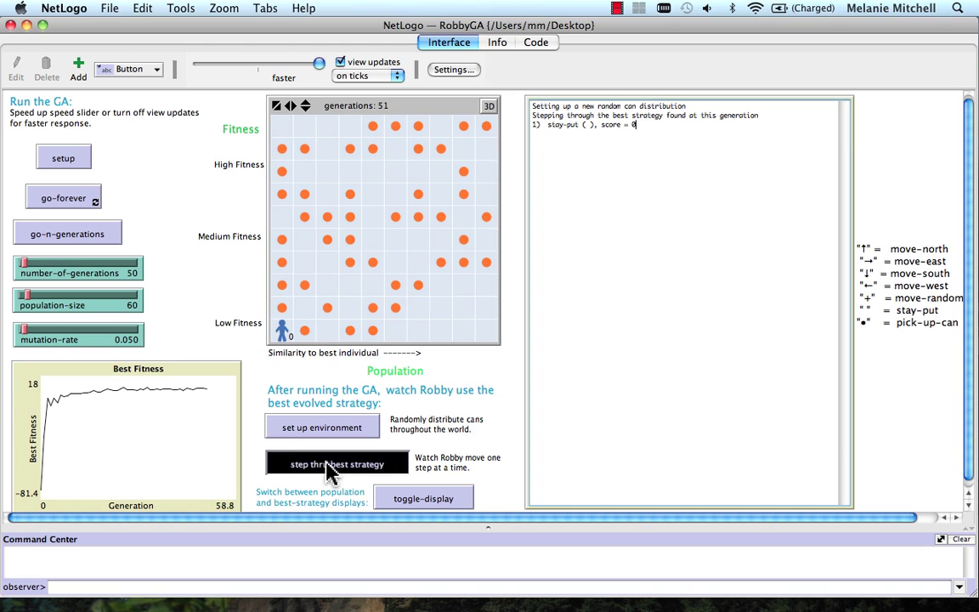
left_click(328, 465)
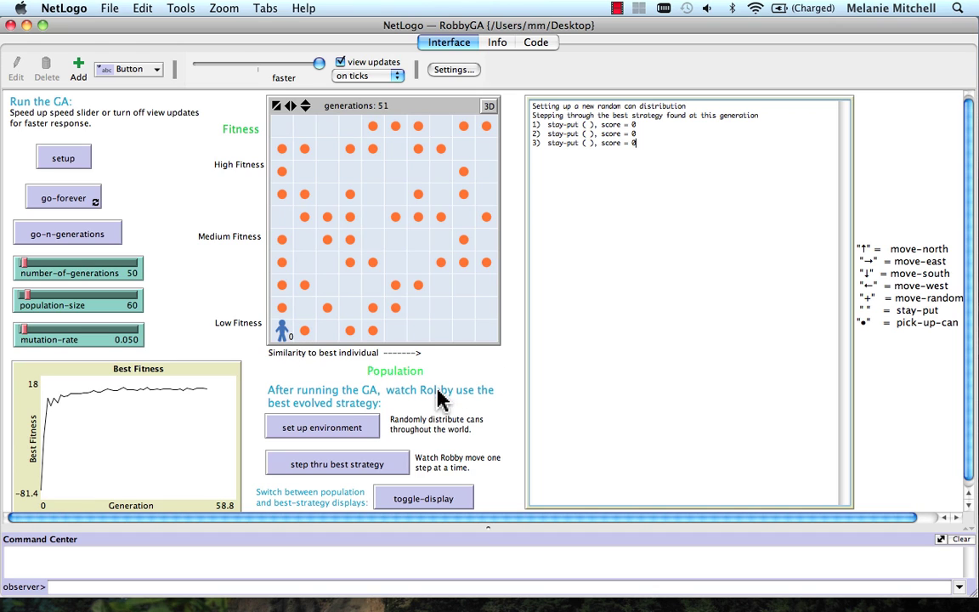
- Try two new random can layouts, stepping the best strategy a few moves on each
left_click(347, 428)
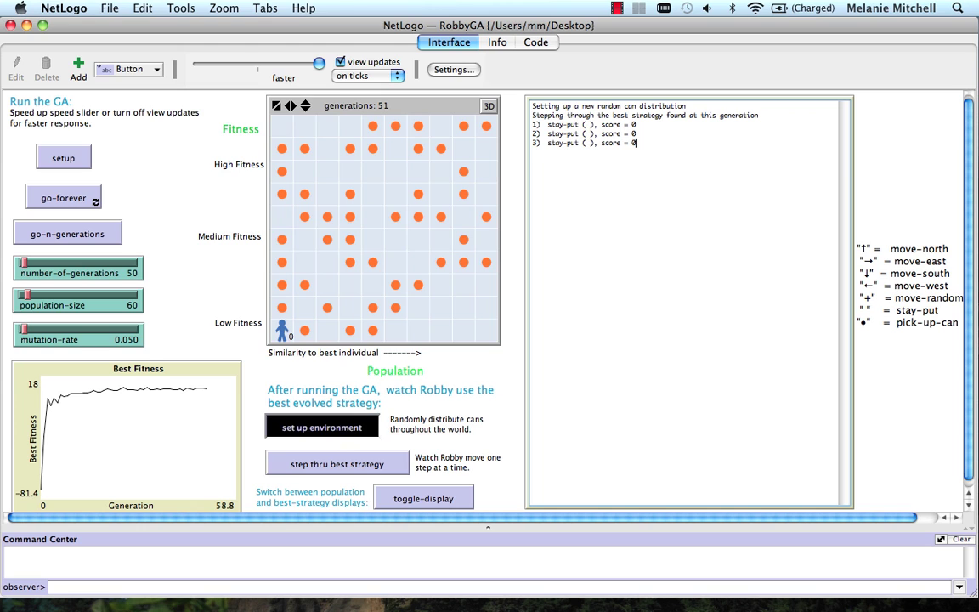
left_click(334, 472)
left_click(333, 470)
left_click(333, 469)
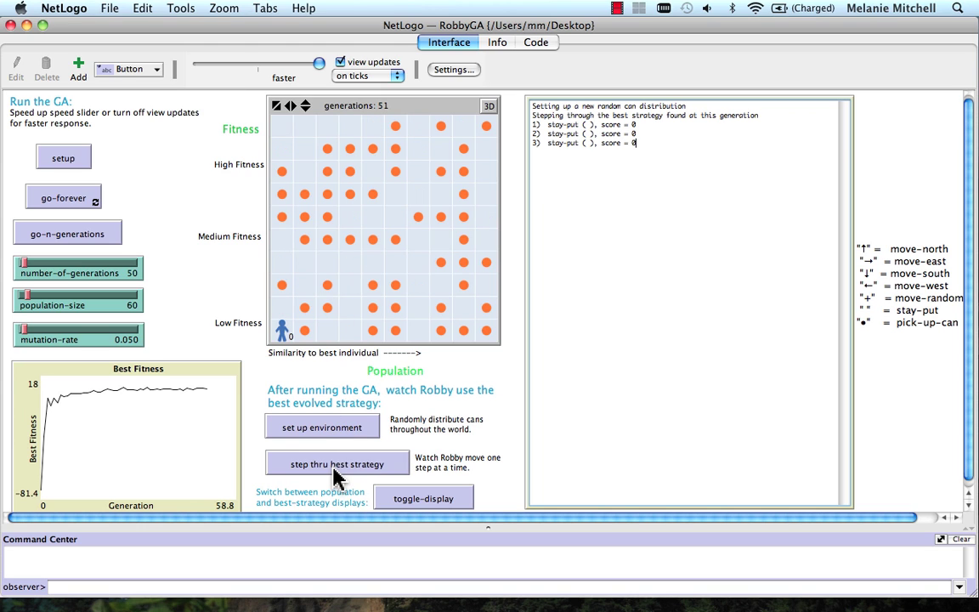
left_click(333, 470)
left_click(337, 432)
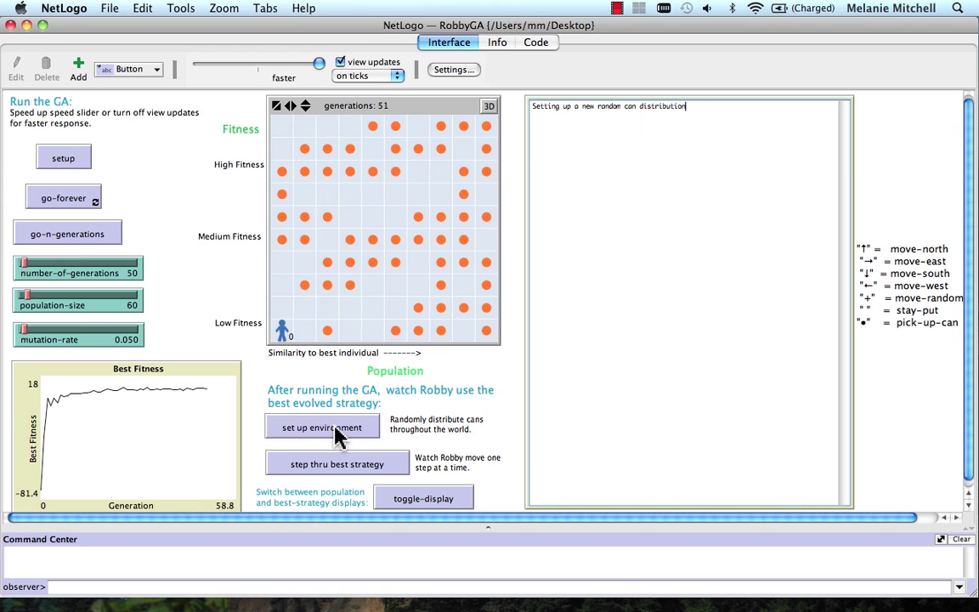
left_click(338, 465)
left_click(338, 465)
left_click(338, 465)
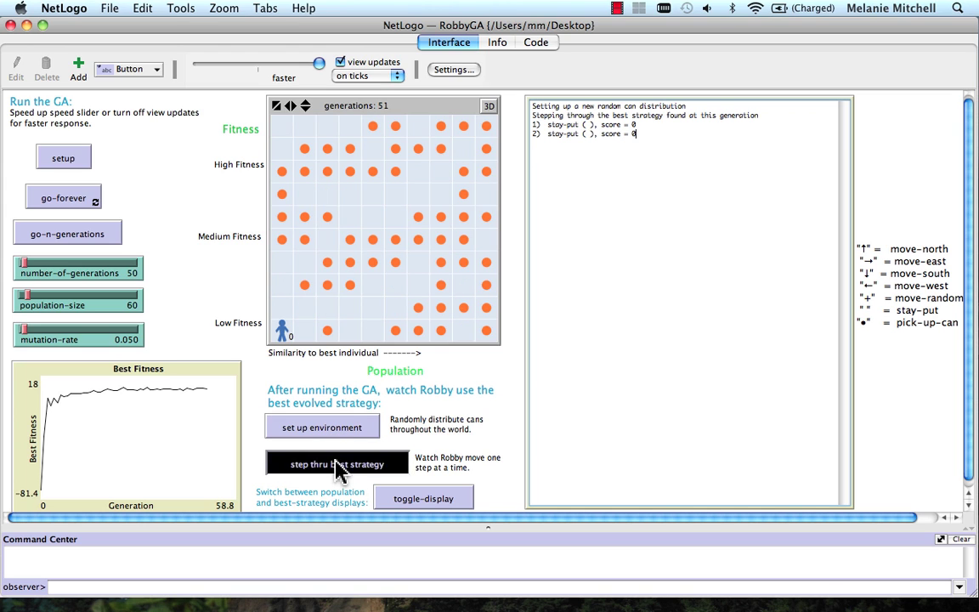
- Try three more can layouts until Robby picks up a can, reaching a score of 10
left_click(338, 437)
left_click(338, 468)
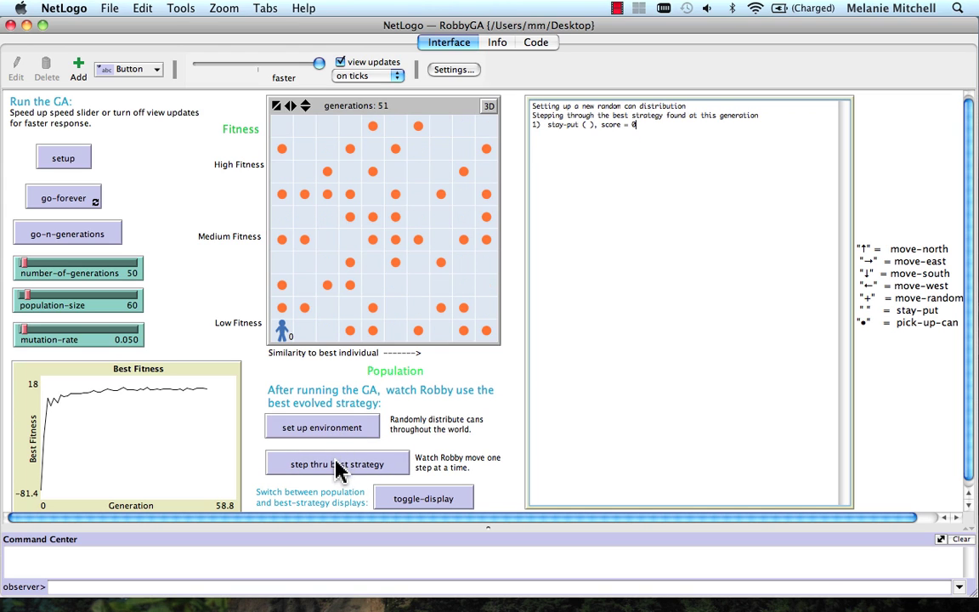
left_click(338, 465)
left_click(338, 466)
left_click(338, 466)
left_click(338, 465)
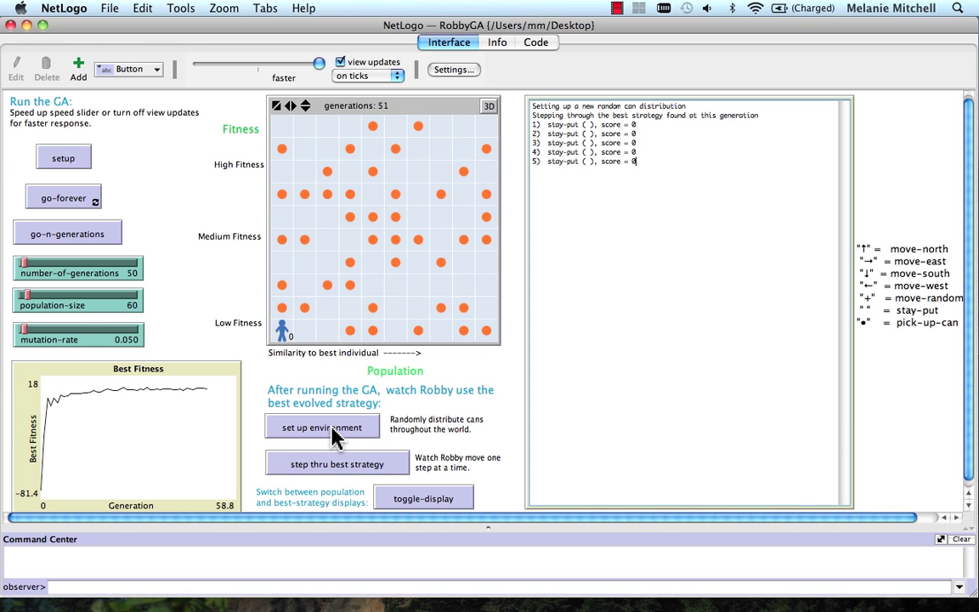
left_click(332, 429)
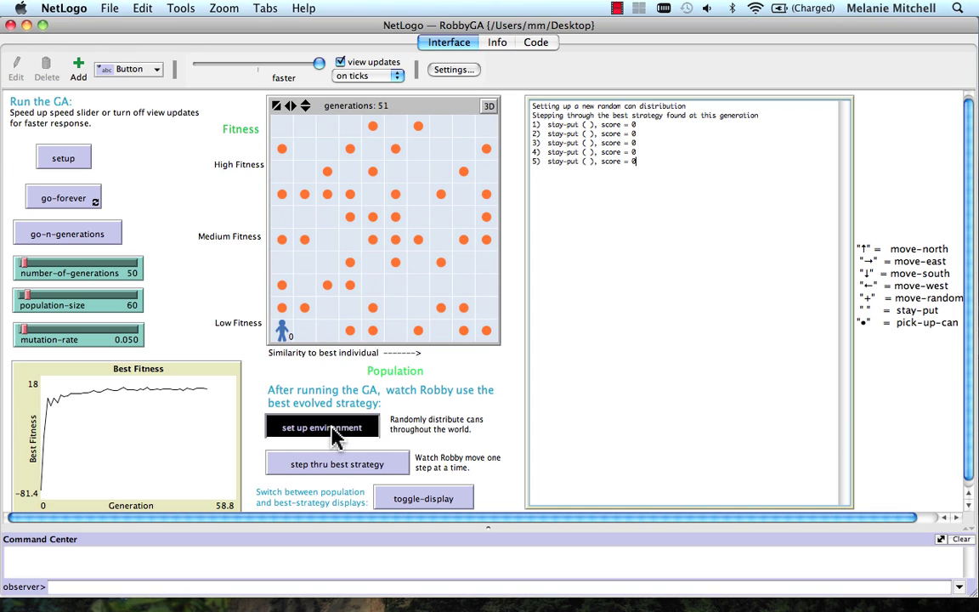
left_click(332, 459)
left_click(338, 465)
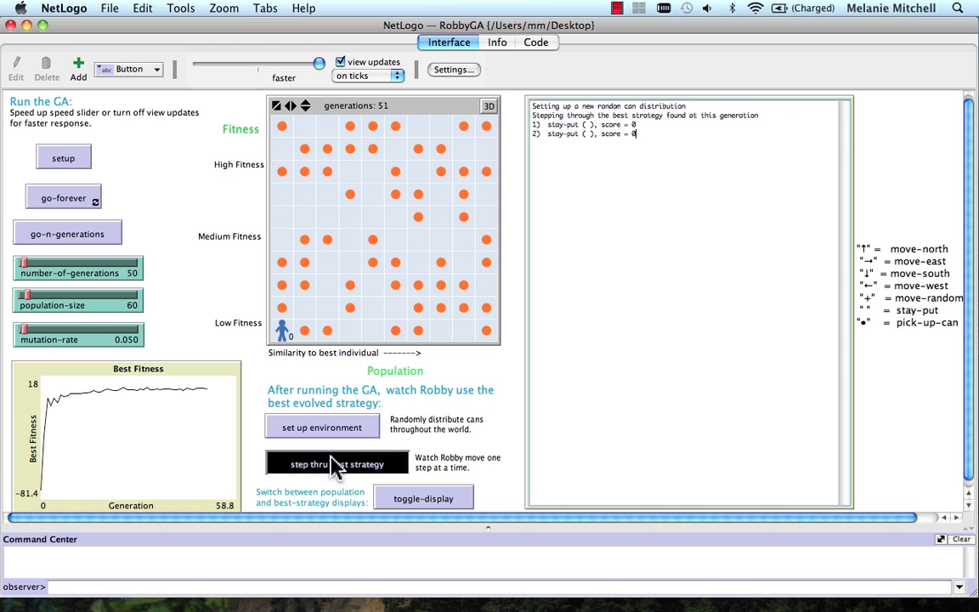
left_click(338, 465)
left_click(344, 429)
left_click(337, 466)
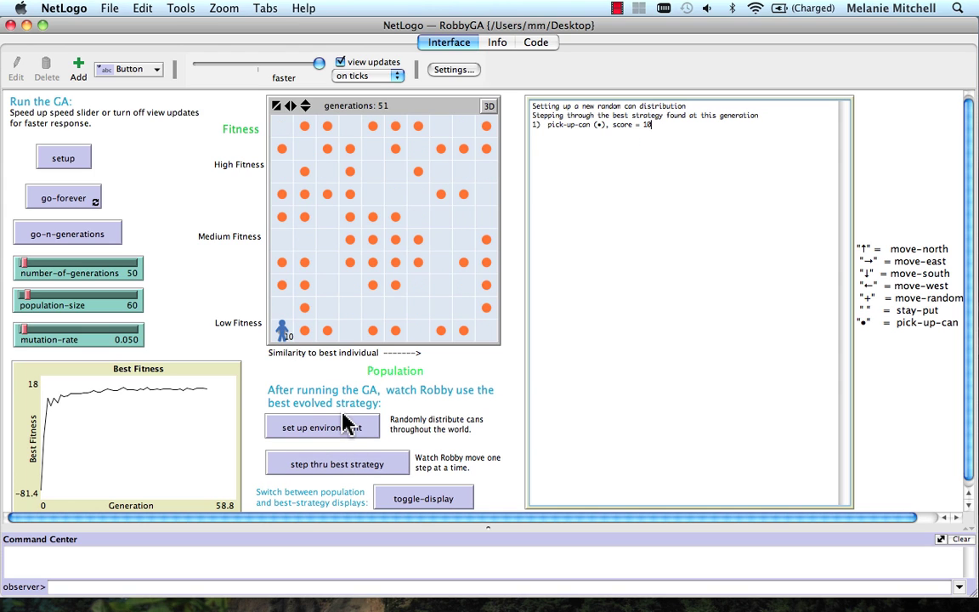
left_click(316, 463)
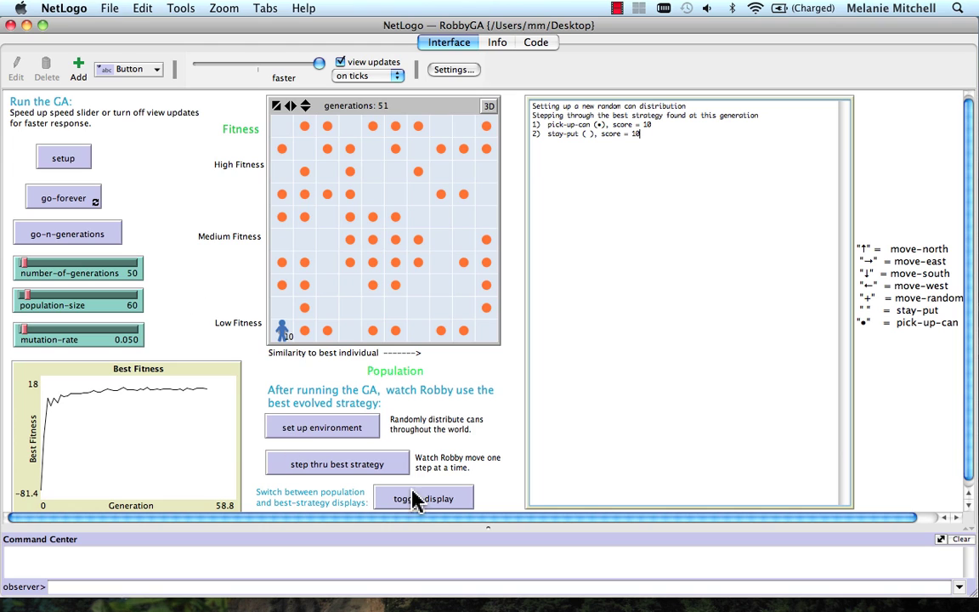
- Switch back to the population display and rerun setup, giving a new generation 0 with best fitness -49.5
left_click(417, 499)
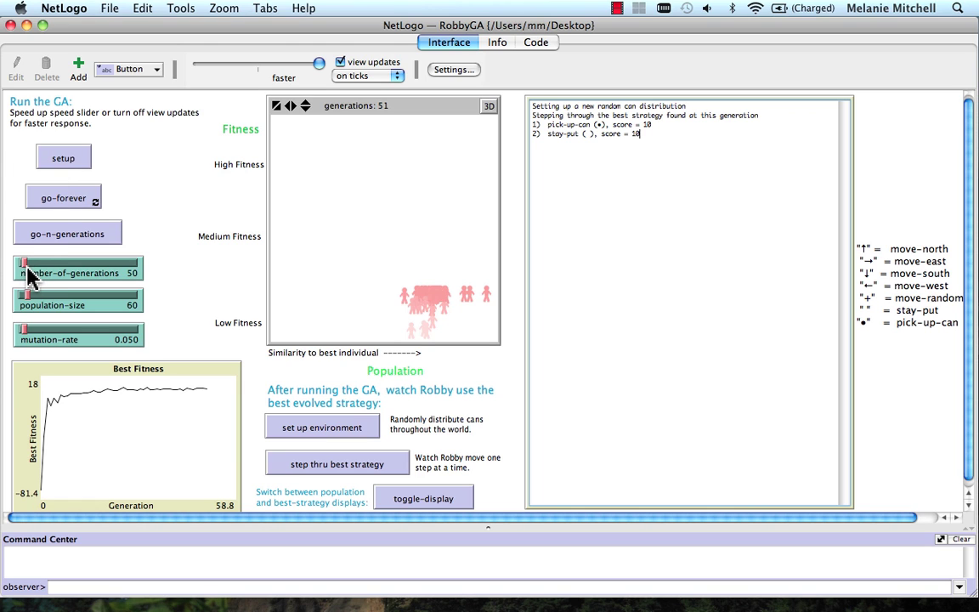
left_click(68, 165)
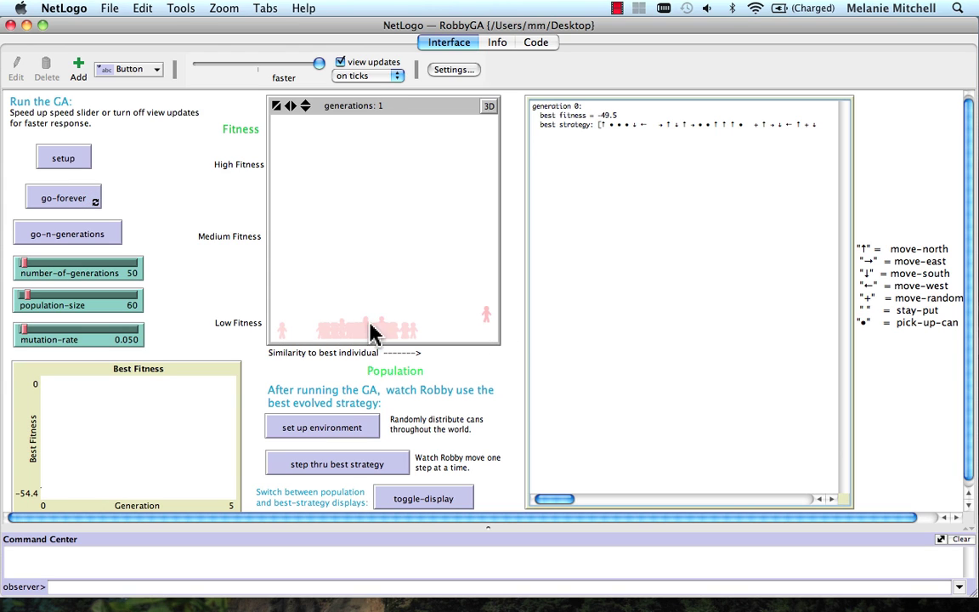
- Run another 50 generations, with best fitness peaking at 23.5 and ending at 18.5
left_click(75, 233)
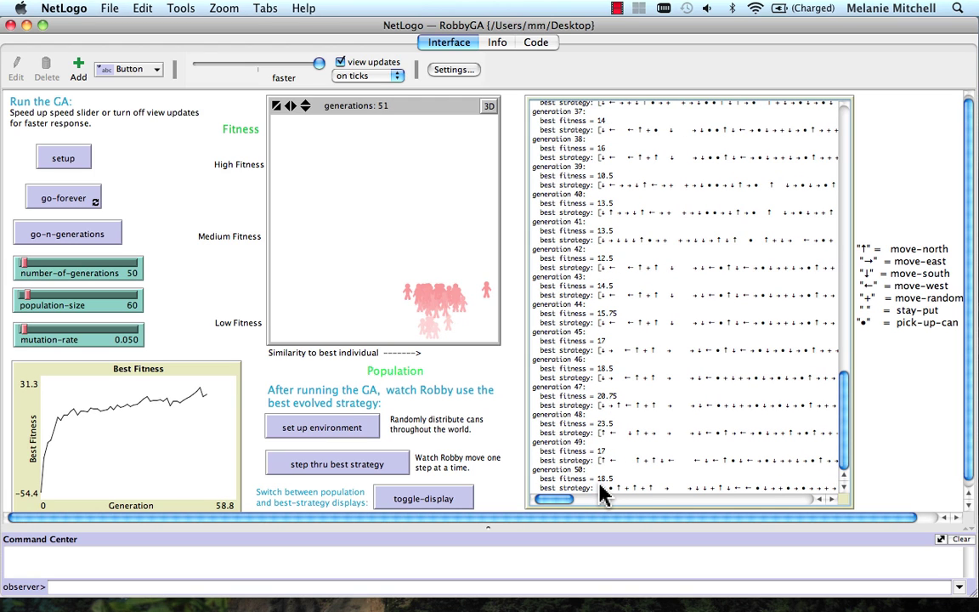
- Lay out random cans and step Robby's best strategy five moves
left_click(362, 432)
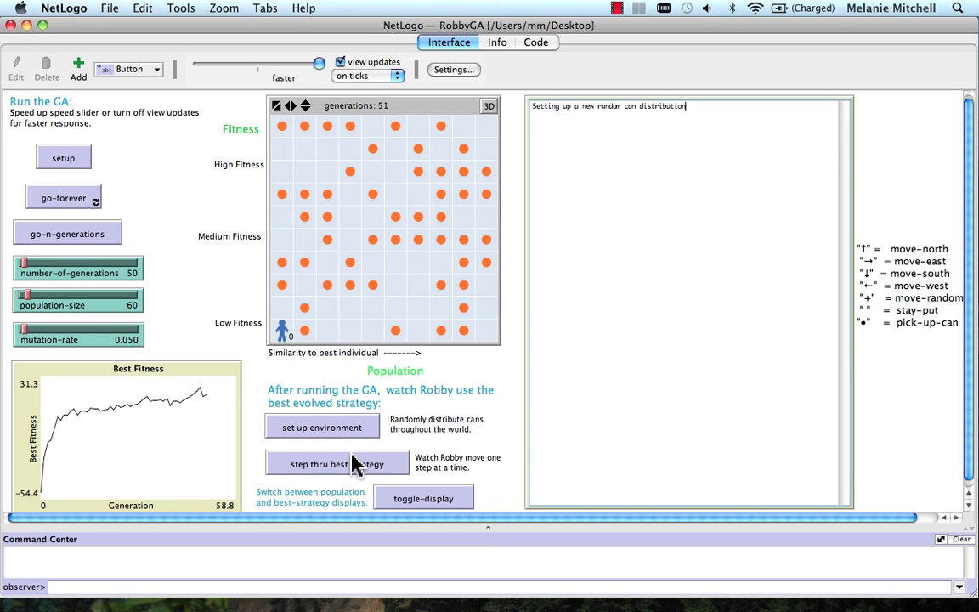
left_click(356, 464)
left_click(355, 464)
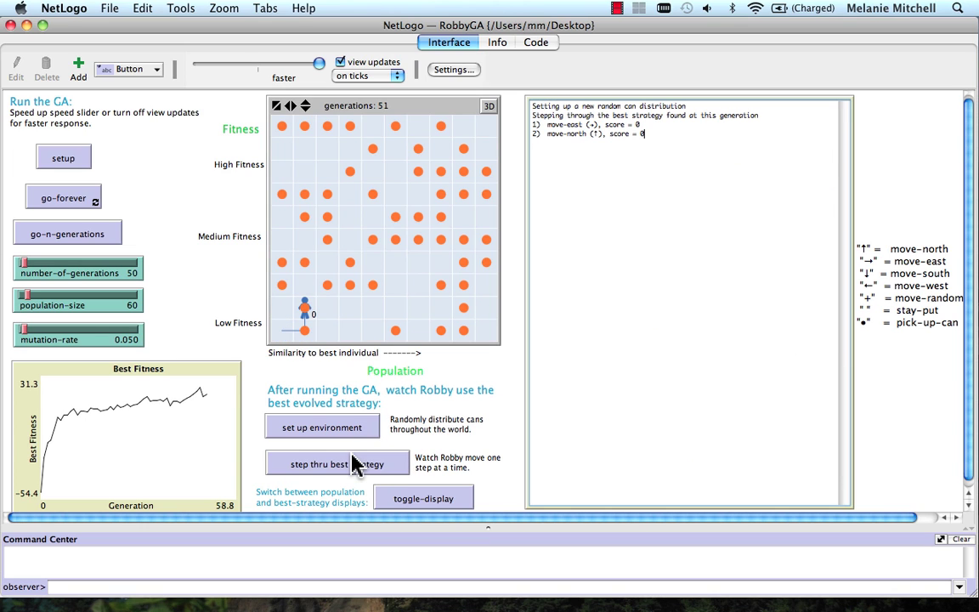
left_click(355, 464)
left_click(355, 464)
left_click(356, 464)
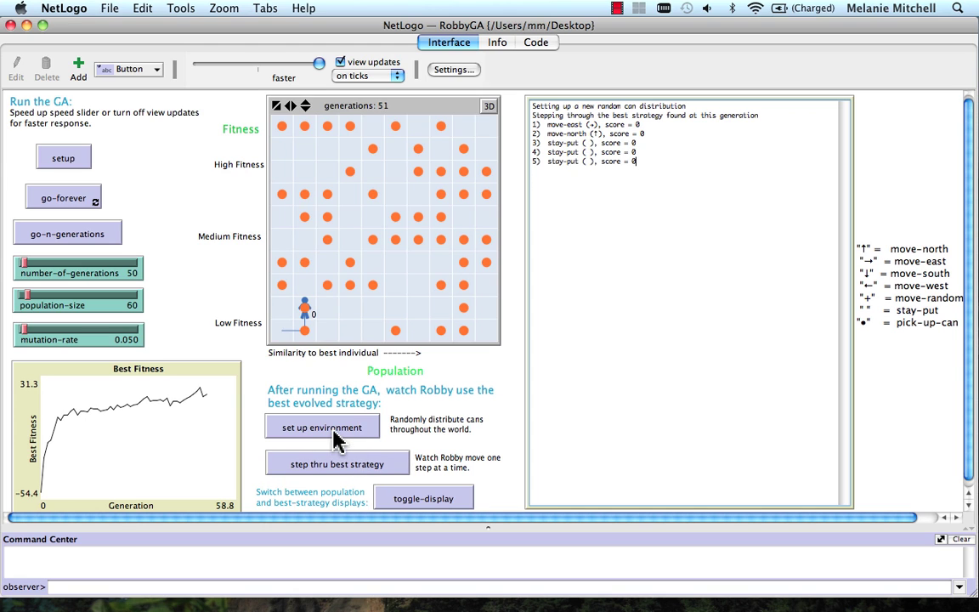
- On another new can layout, step Robby 16 moves, collecting three cans for a score of 30
left_click(335, 435)
left_click(339, 468)
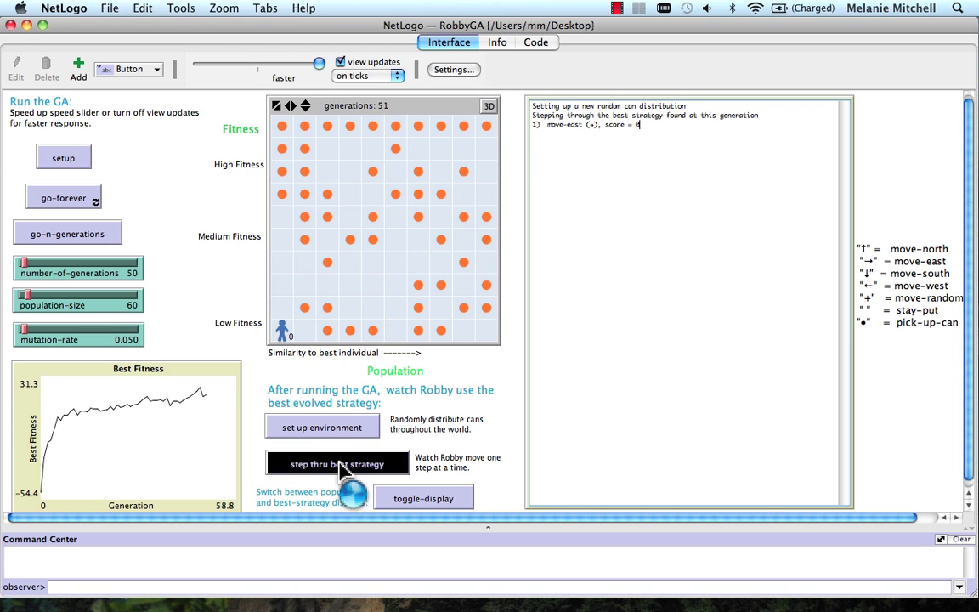
left_click(340, 467)
left_click(340, 467)
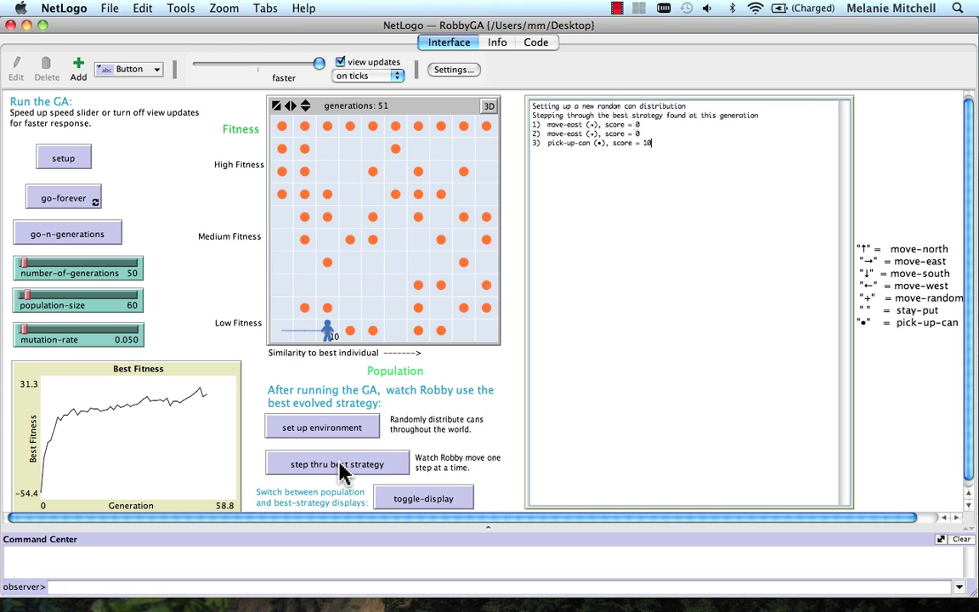
left_click(340, 467)
left_click(340, 468)
left_click(339, 468)
left_click(340, 470)
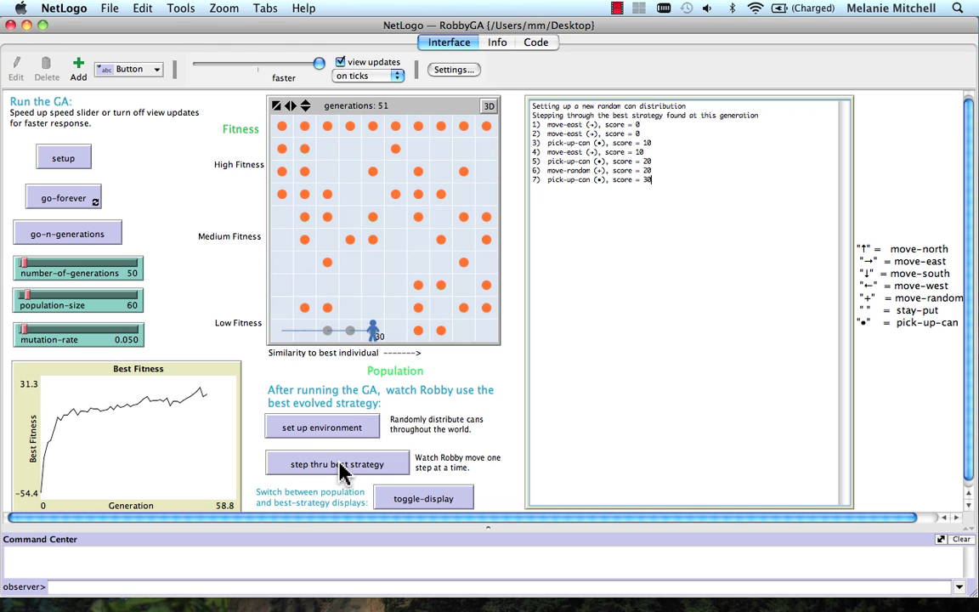
left_click(340, 470)
left_click(340, 470)
left_click(340, 470)
left_click(340, 470)
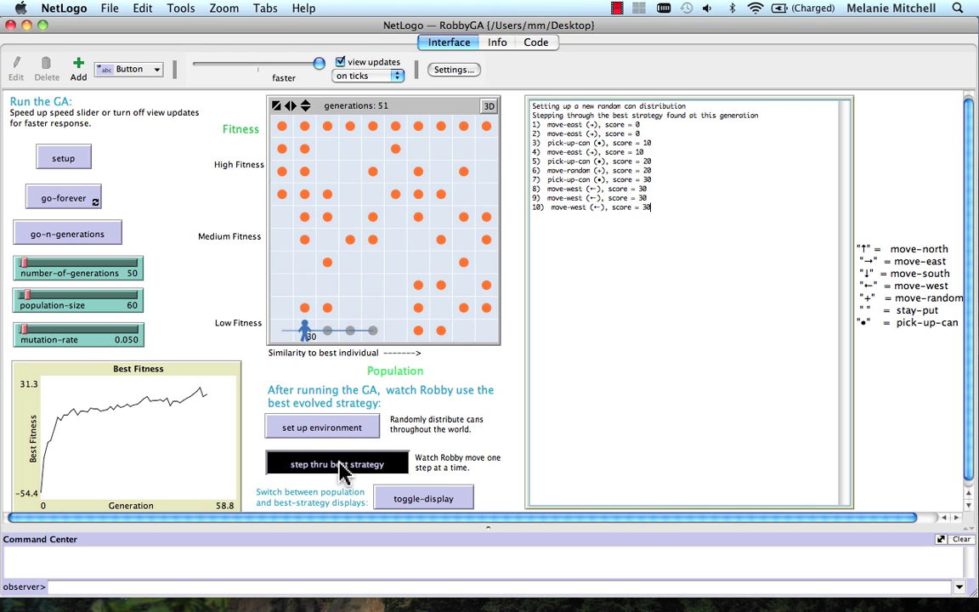
left_click(339, 470)
left_click(340, 470)
left_click(340, 470)
left_click(340, 467)
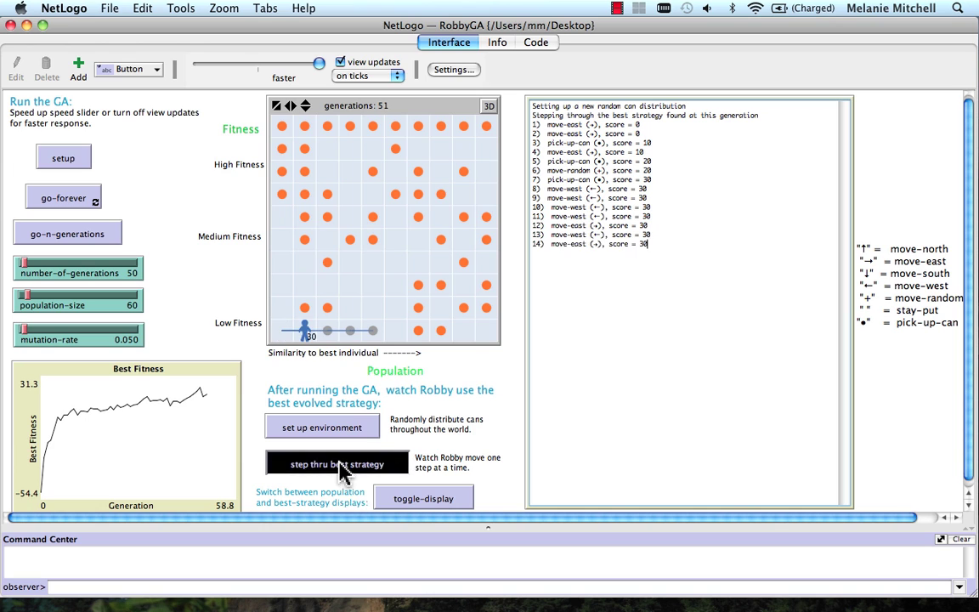
left_click(340, 467)
left_click(339, 467)
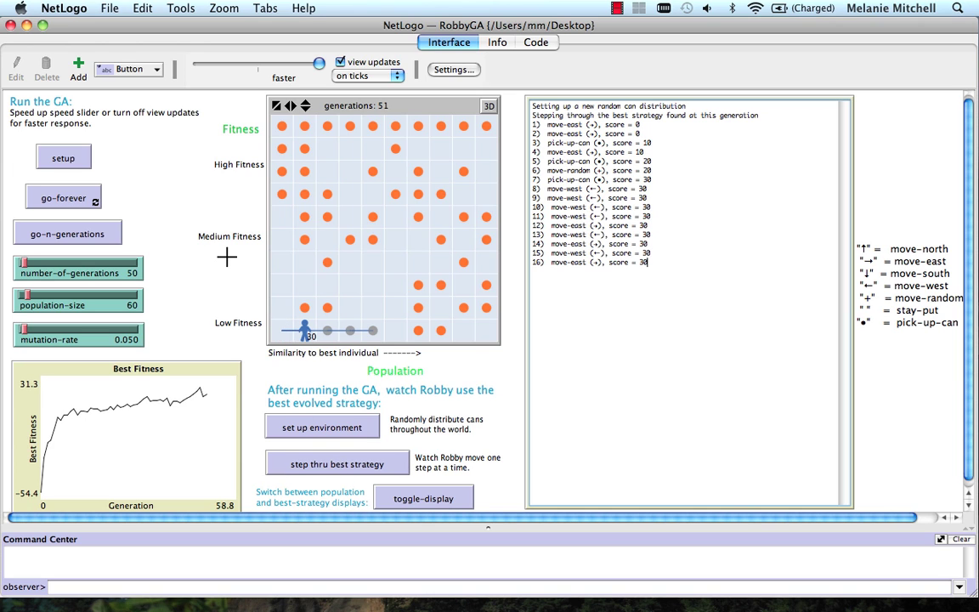